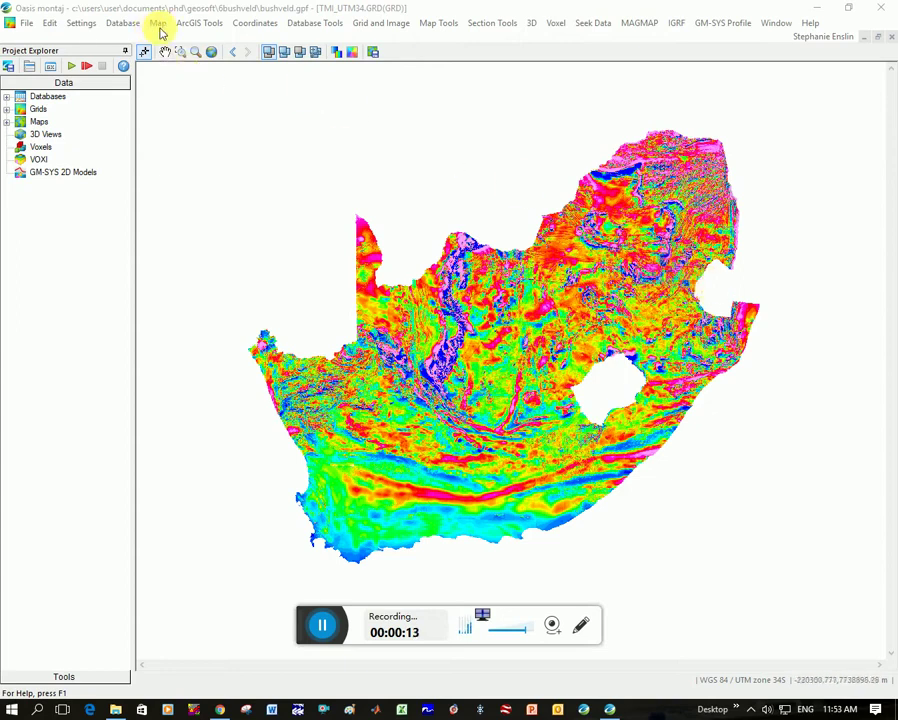
# Step: Start an ArcView shapefile import and browse to LIN_RSA250_Struct_Lin_Lo27_ln.shp in the 6Bushveld folder
pyautogui.click(158, 25)
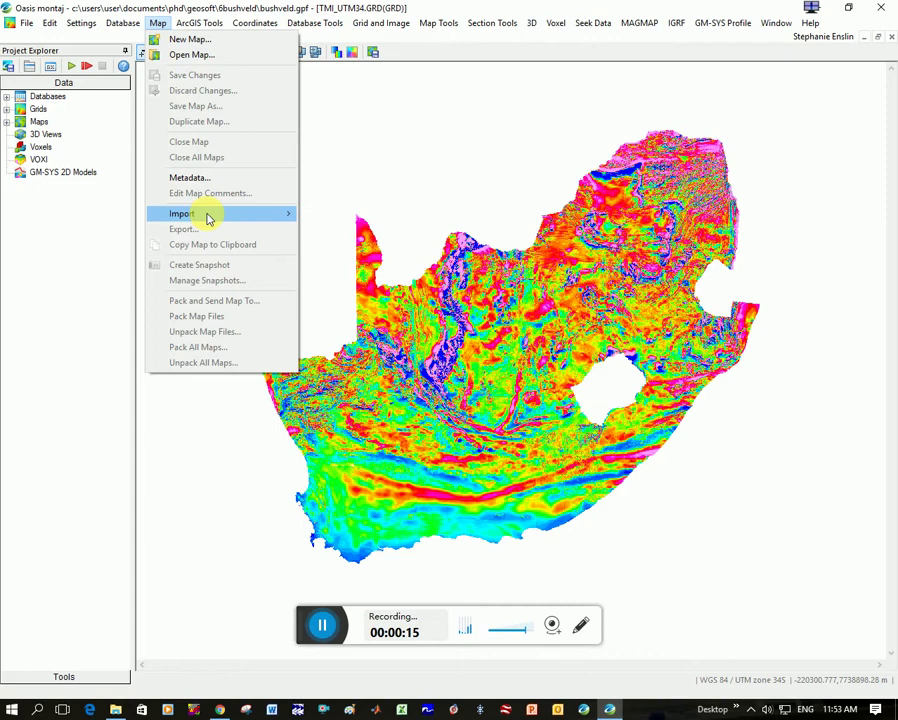
pyautogui.moveTo(208, 217)
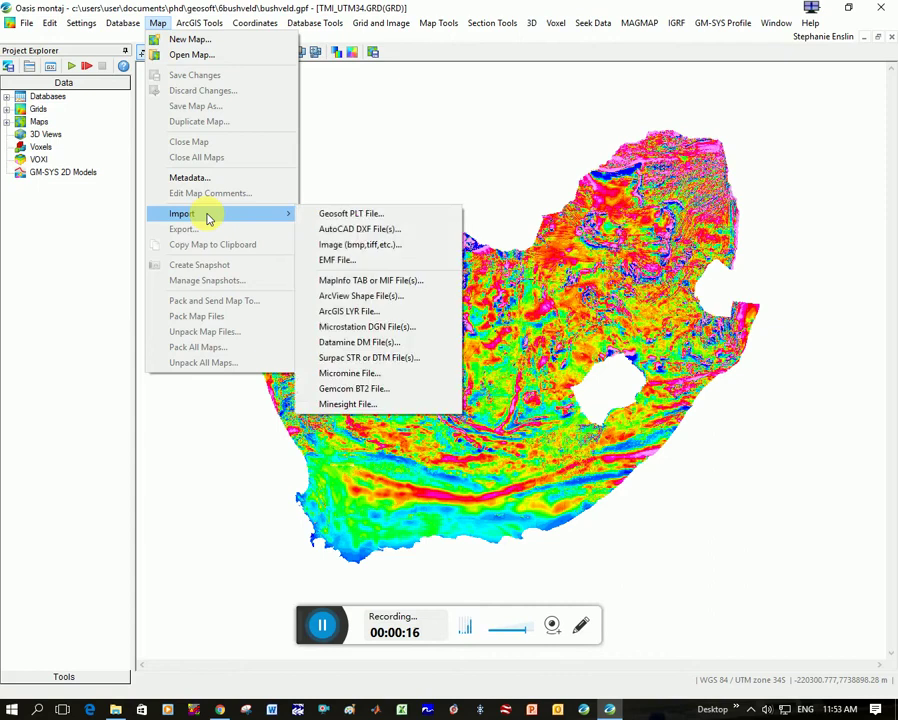
pyautogui.click(378, 297)
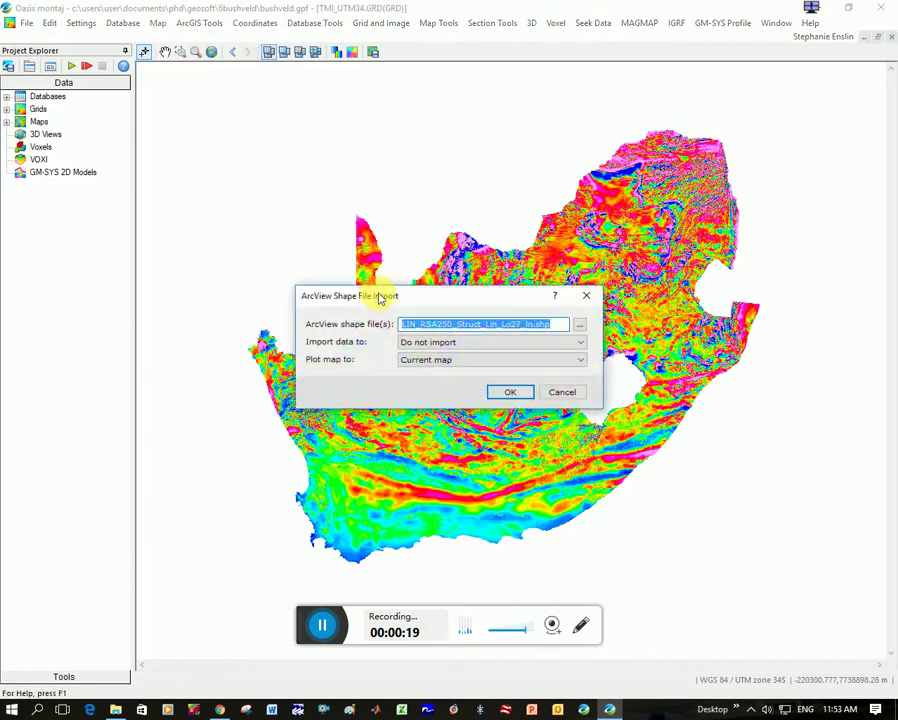
pyautogui.click(579, 326)
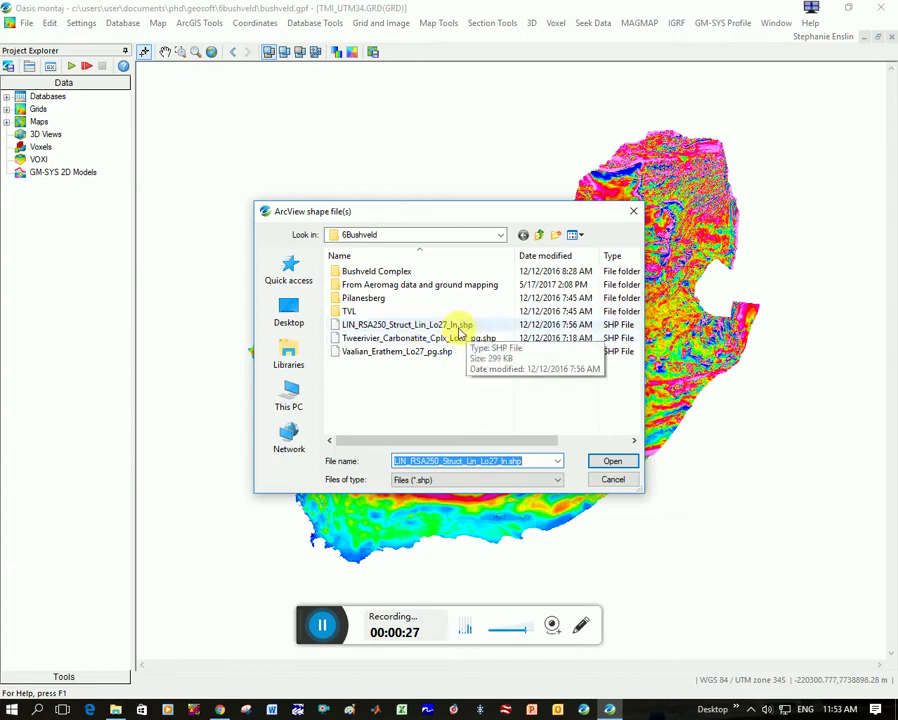
pyautogui.click(539, 234)
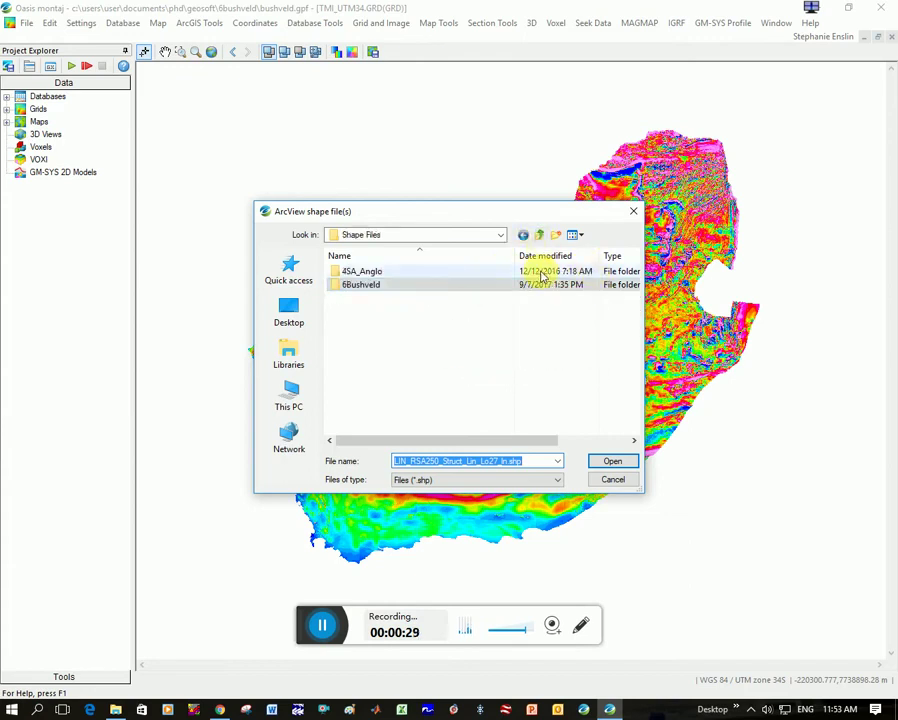
pyautogui.doubleClick(374, 286)
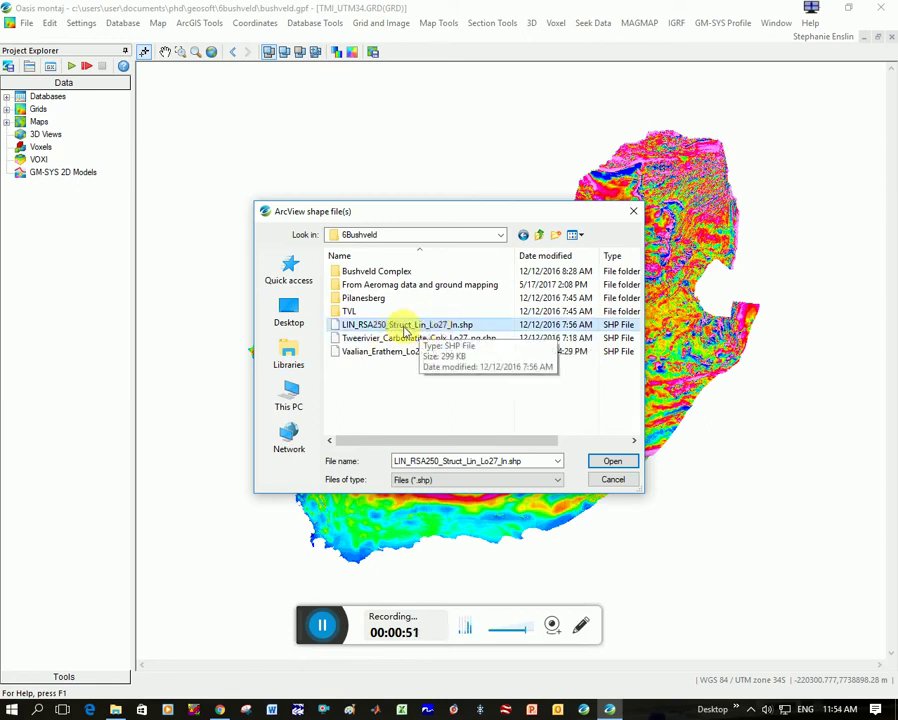
# Step: Import the shapefile with 'Do not import' data and 'Current map' plotting, saving the grid as map TMI_UTM34
pyautogui.click(612, 463)
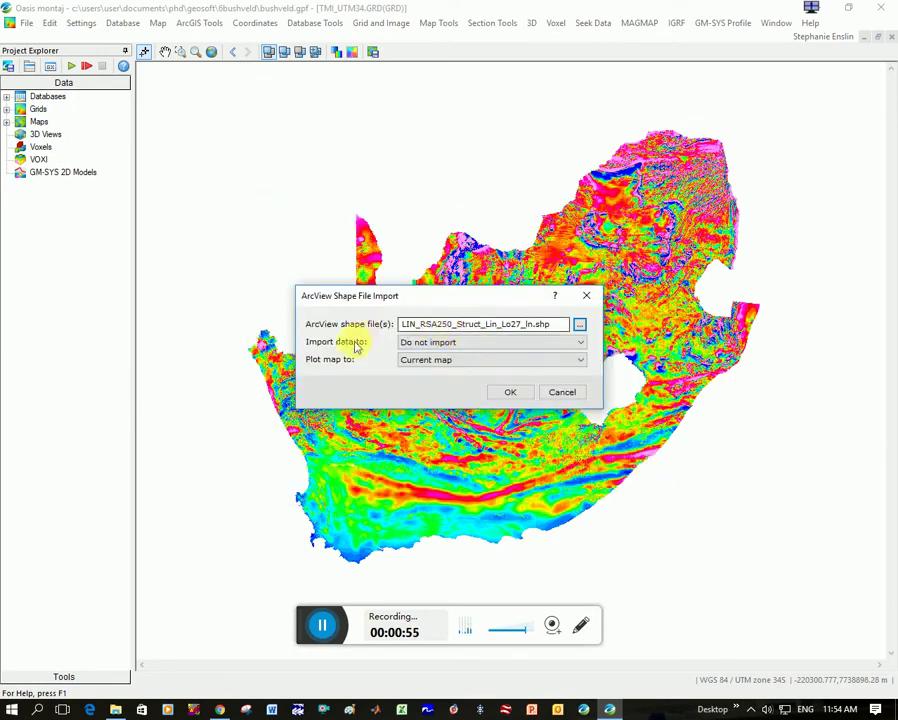
pyautogui.click(431, 347)
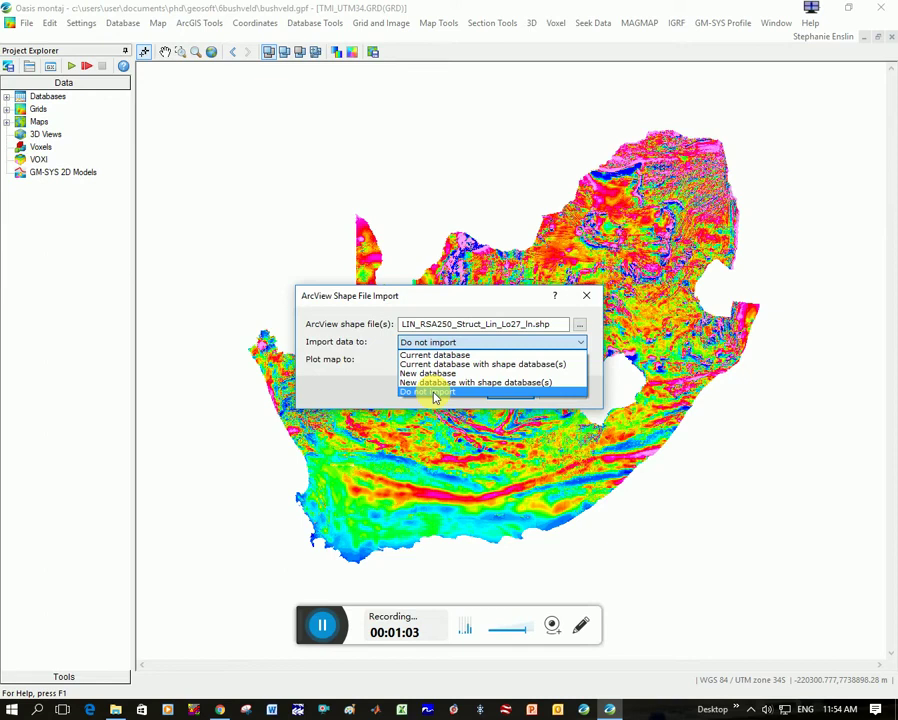
pyautogui.click(434, 393)
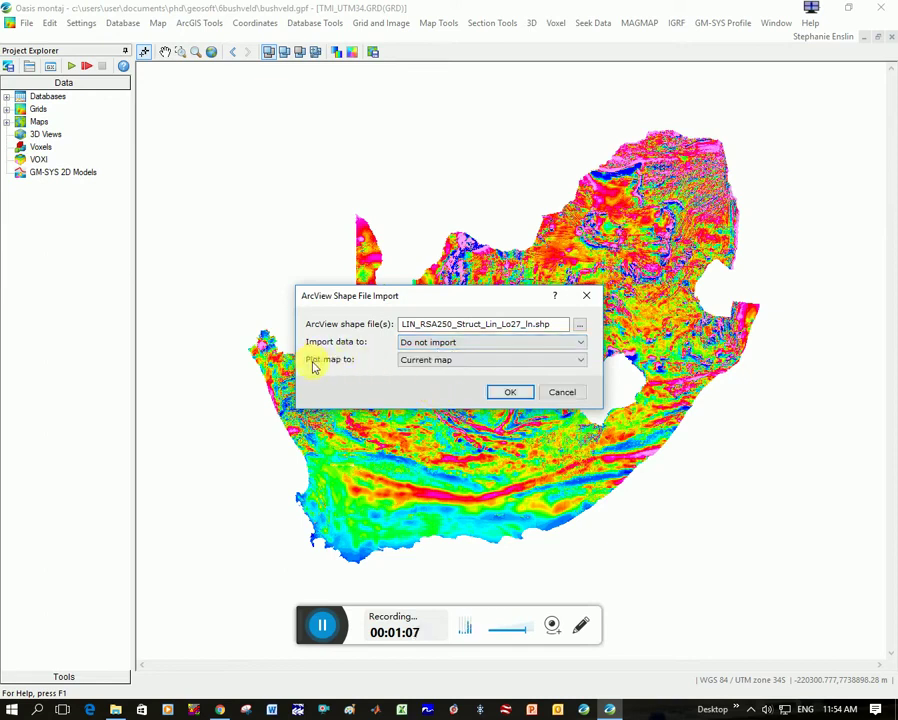
pyautogui.click(490, 362)
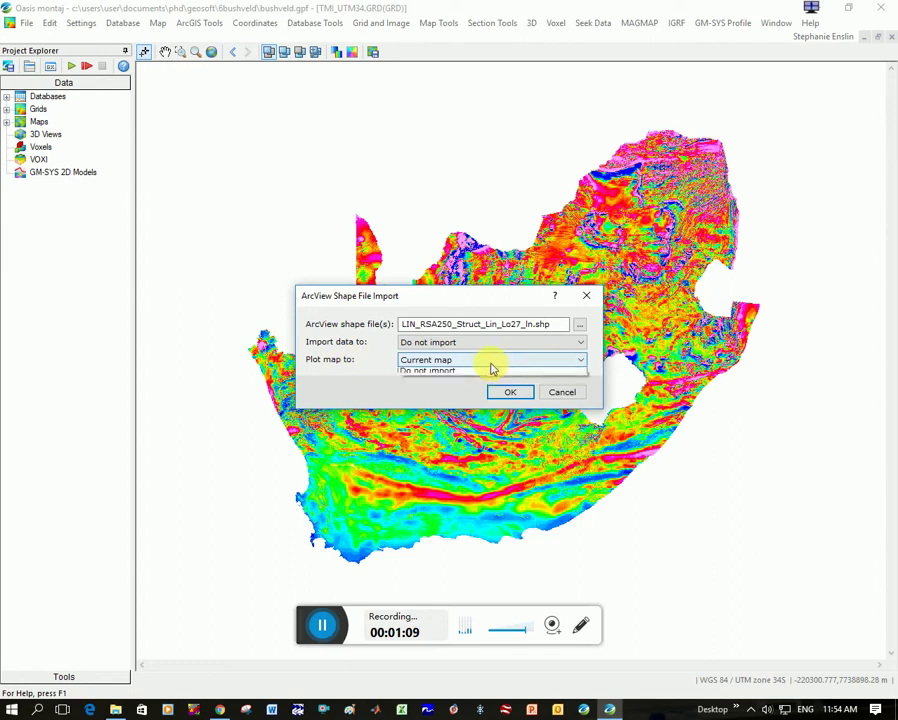
pyautogui.click(491, 371)
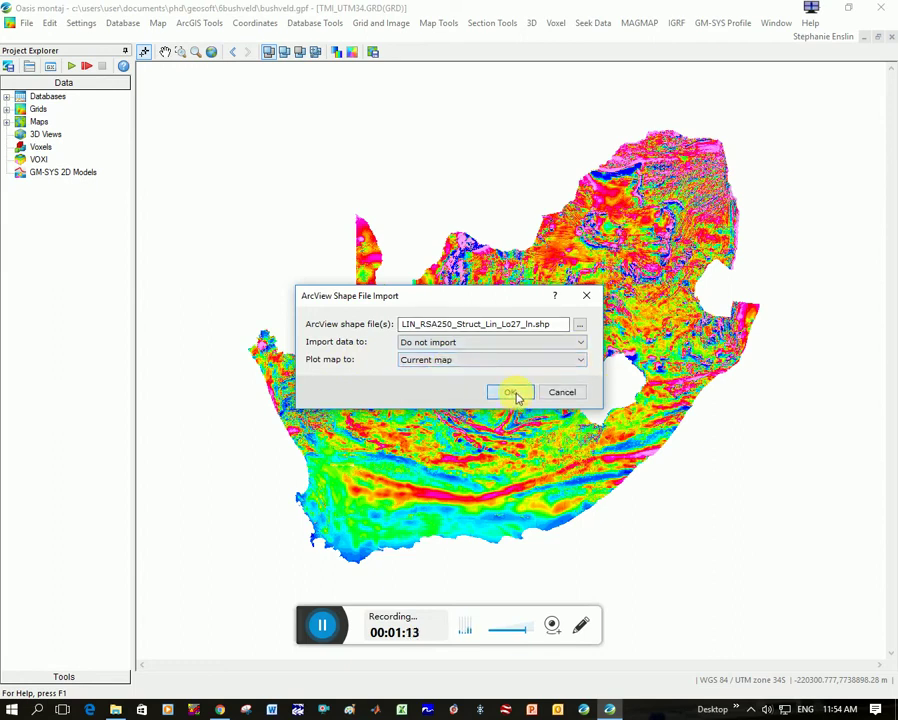
pyautogui.click(512, 393)
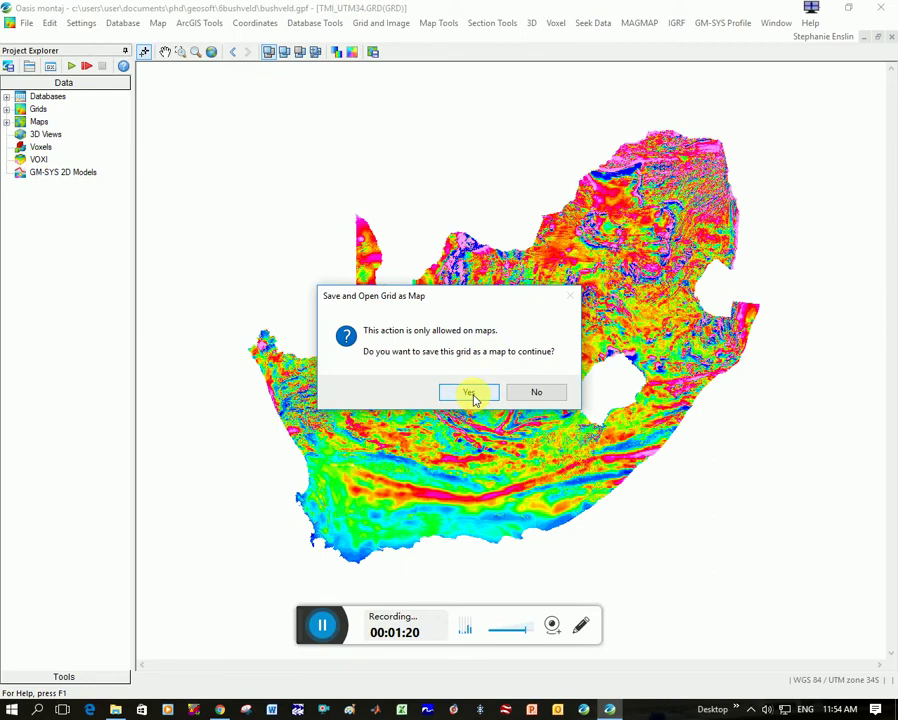
pyautogui.click(470, 393)
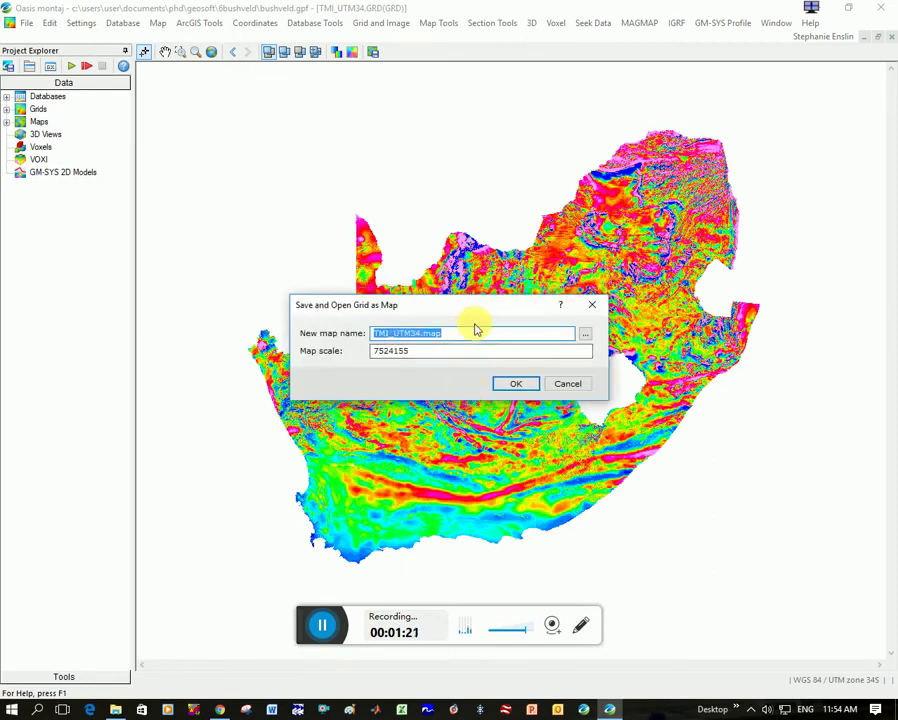
pyautogui.click(514, 383)
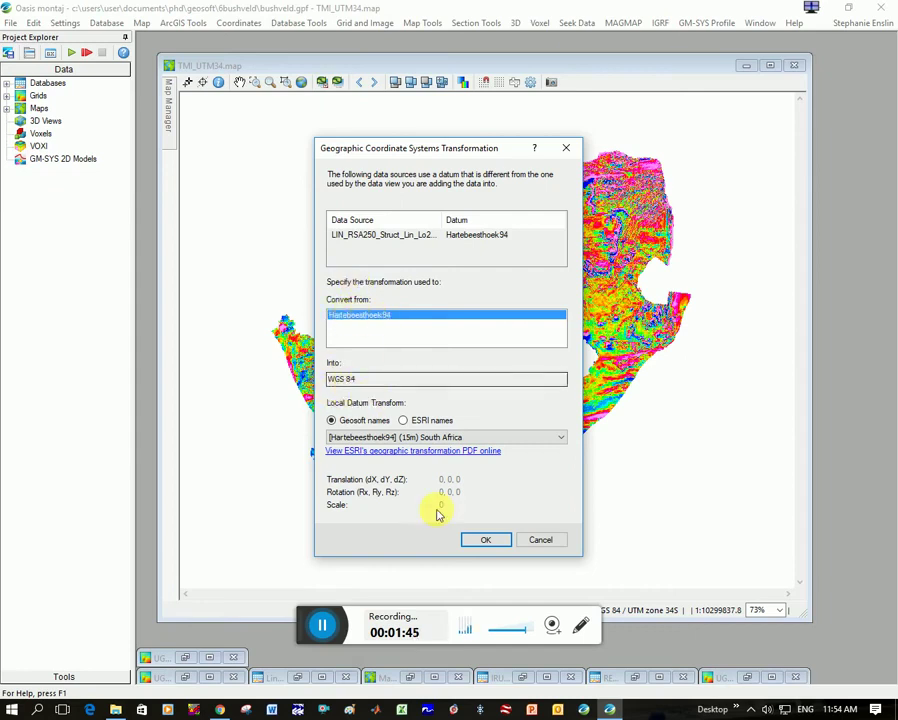
# Step: Accept the Hartebeesthoek94 to WGS 84 transformation with the [Hartebeesthoek94] (15m) South Africa transform
pyautogui.click(486, 540)
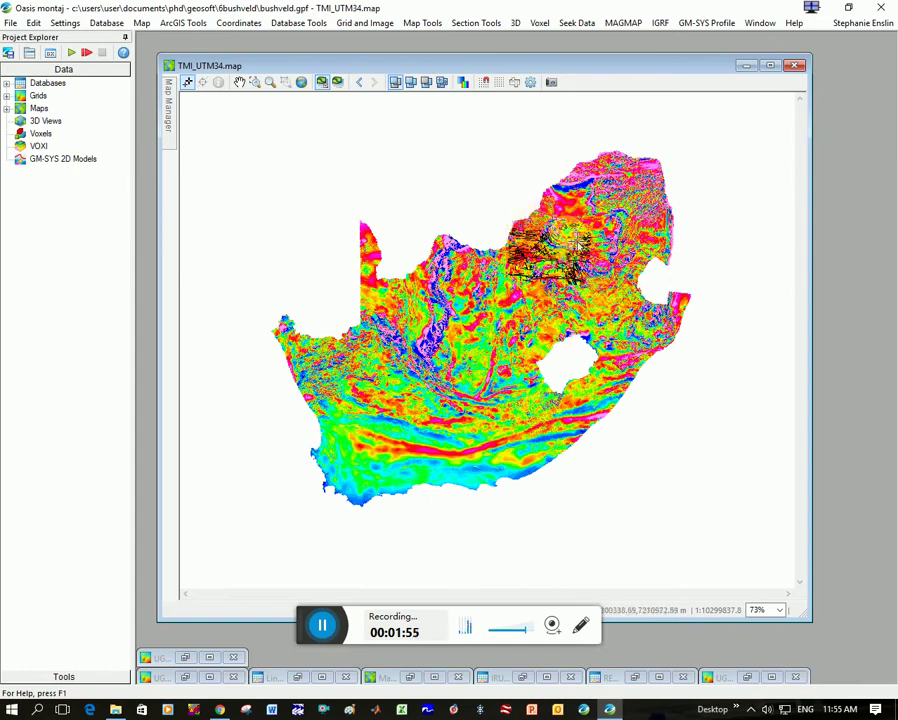
# Step: Zoom into the northeast structure lines and bring up the map layer list
pyautogui.click(255, 82)
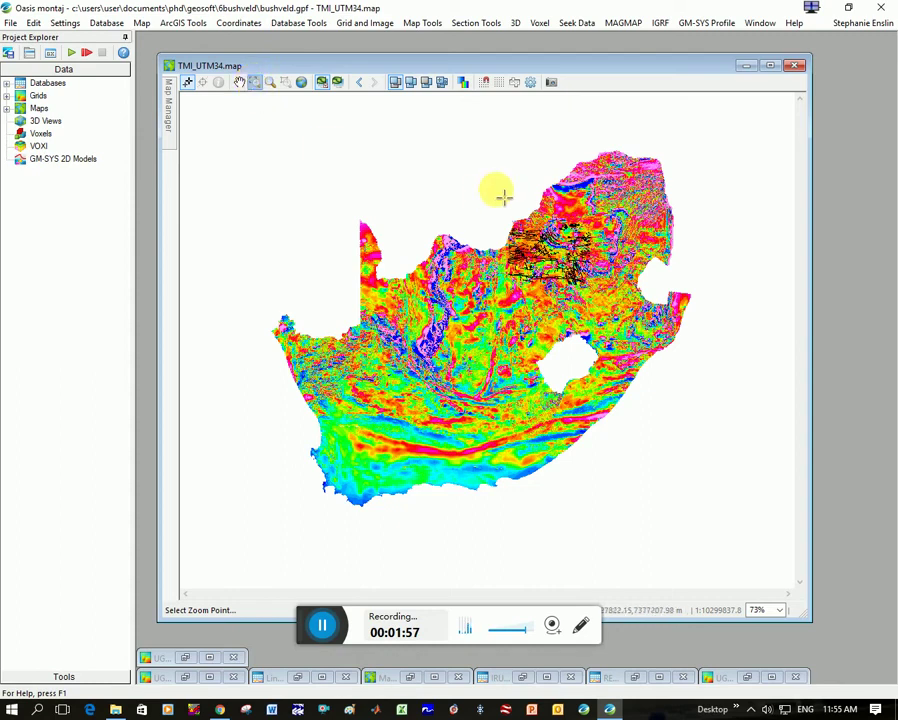
pyautogui.moveTo(484, 194); pyautogui.dragTo(548, 264)
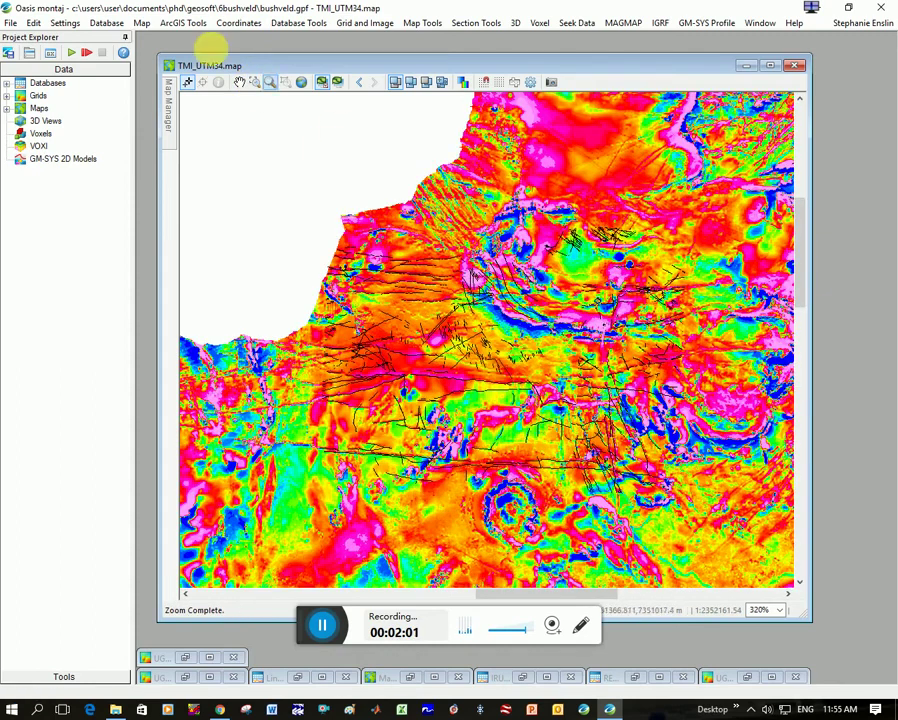
pyautogui.click(171, 110)
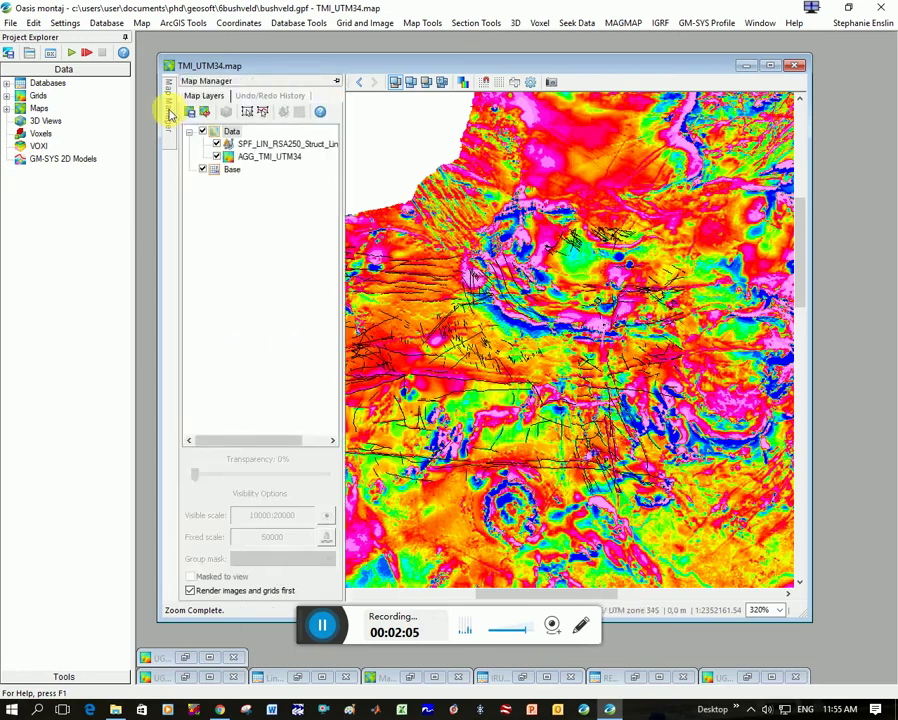
pyautogui.click(168, 114)
pyautogui.click(168, 120)
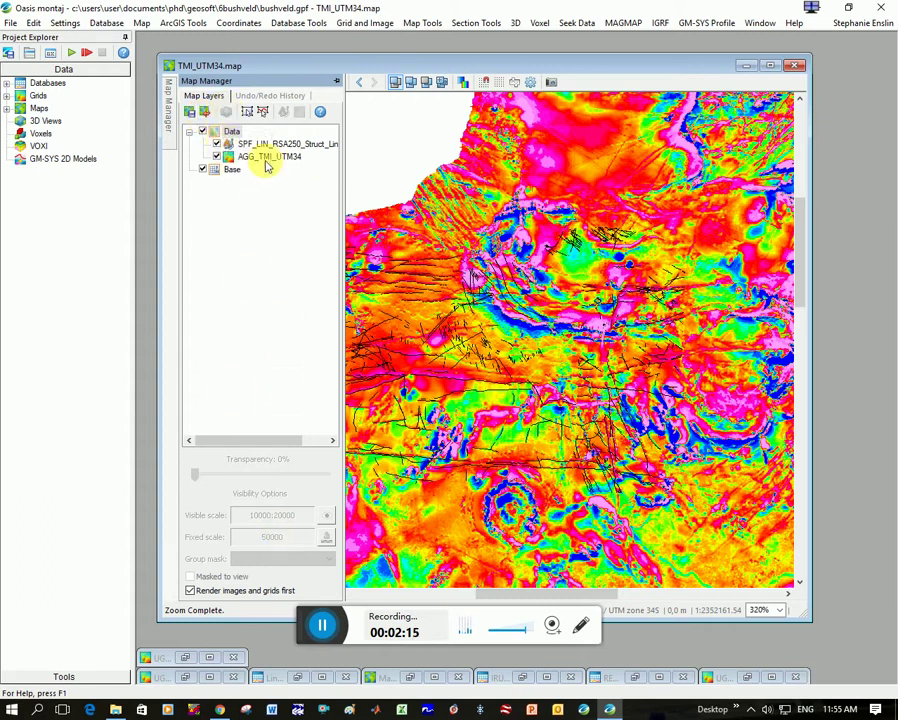
# Step: Toggle the AGG_TMI_UTM34 and SPF_LIN layers off and on, then select the SPF_LIN layer
pyautogui.click(216, 157)
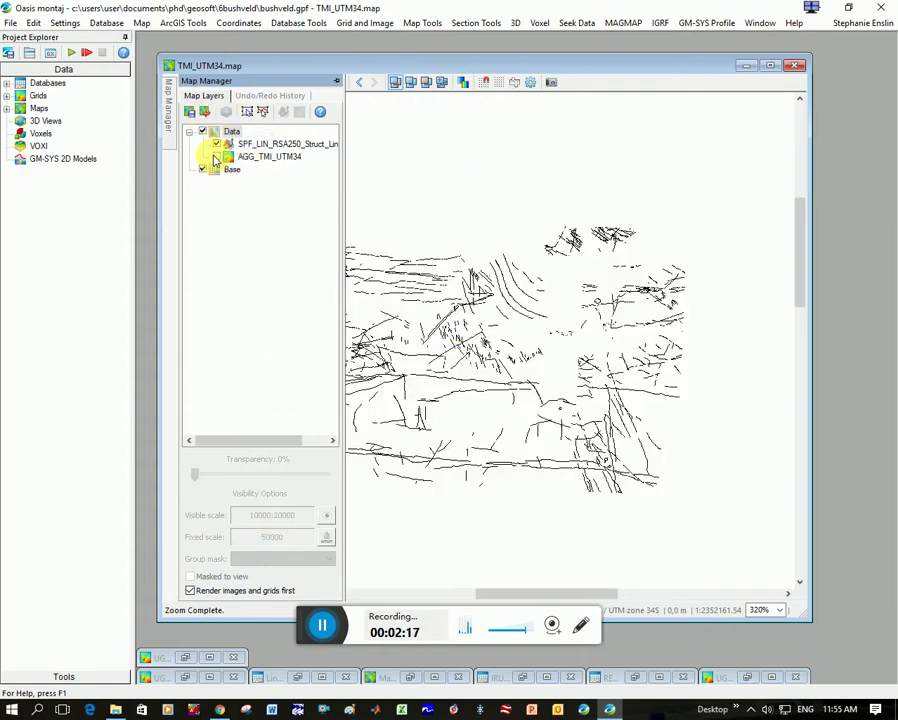
pyautogui.click(216, 157)
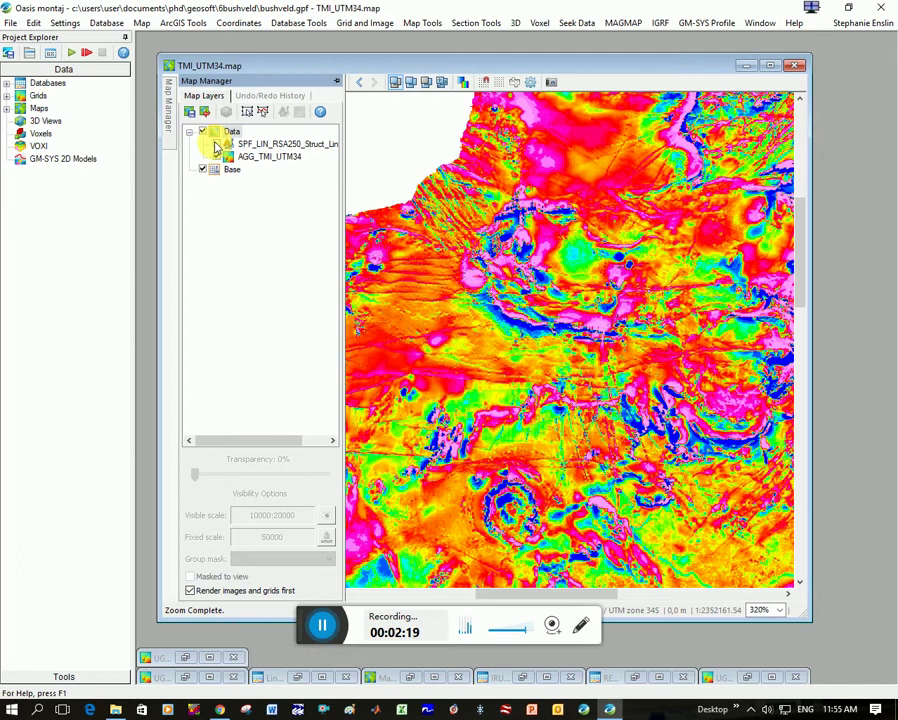
pyautogui.click(214, 144)
pyautogui.click(216, 145)
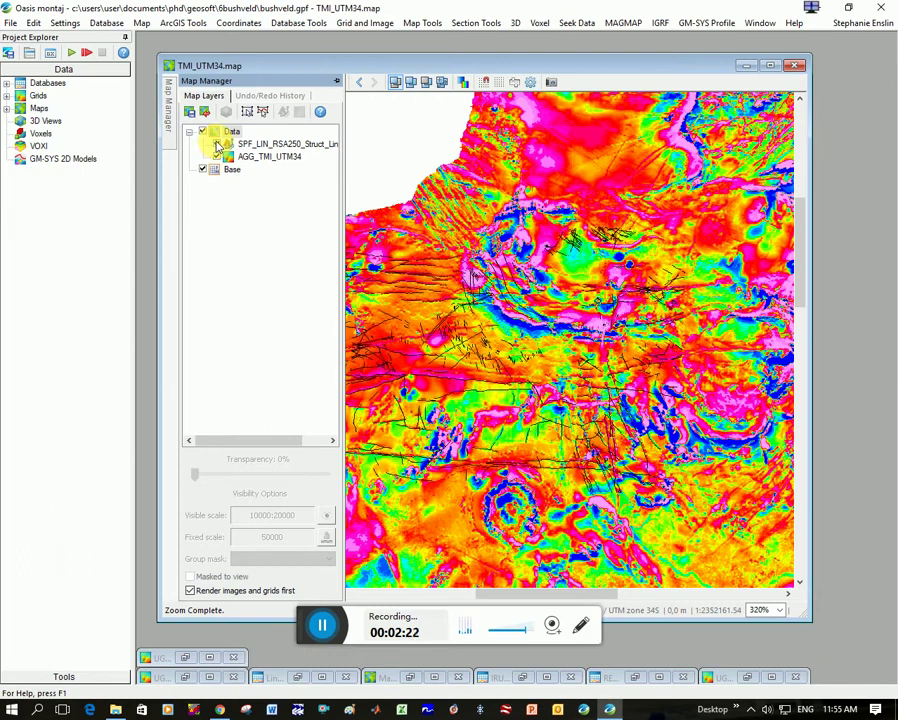
pyautogui.click(263, 146)
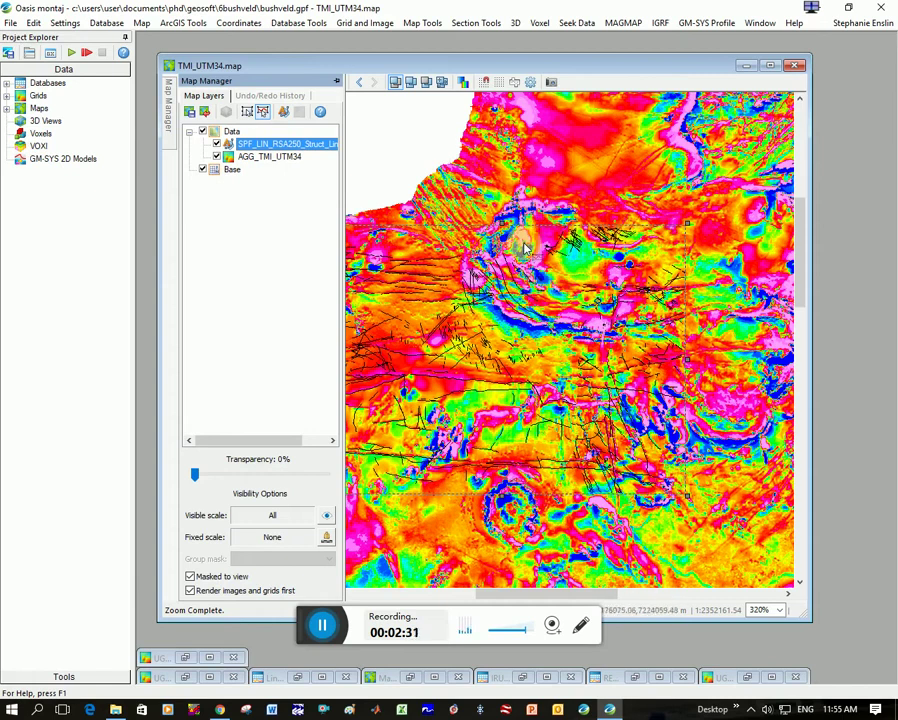
# Step: Start editing the structural lines vector group, select all lines and open their Line Attributes
pyautogui.rightClick(527, 318)
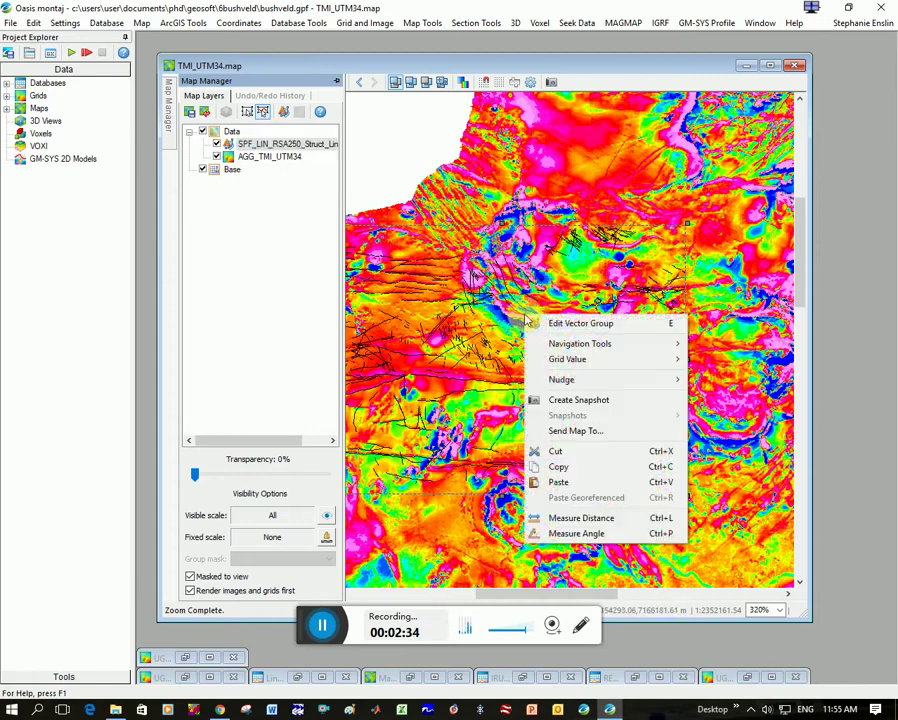
pyautogui.click(576, 325)
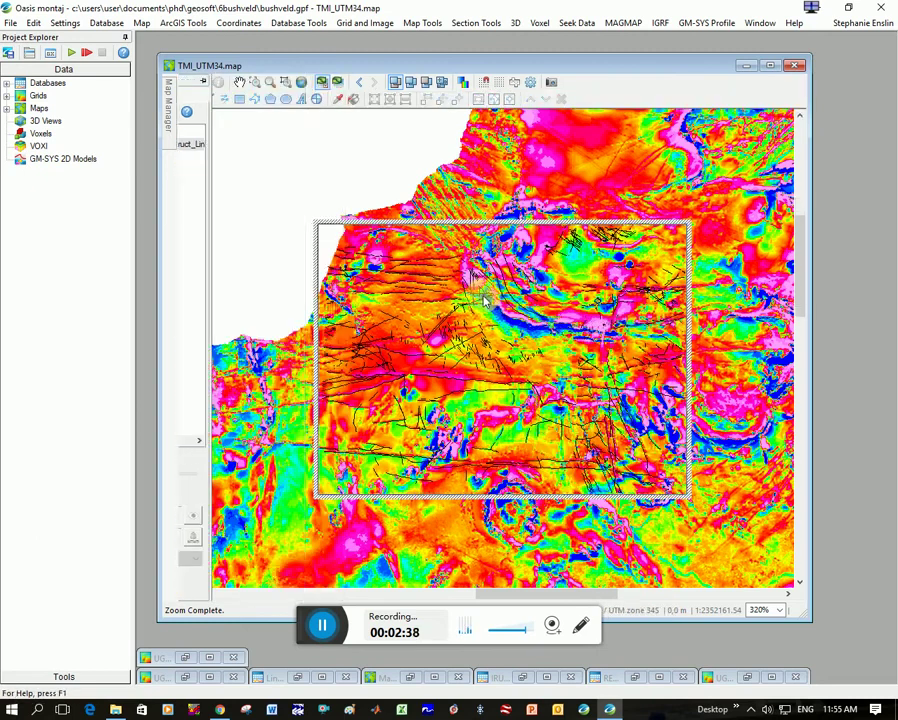
pyautogui.rightClick(488, 301)
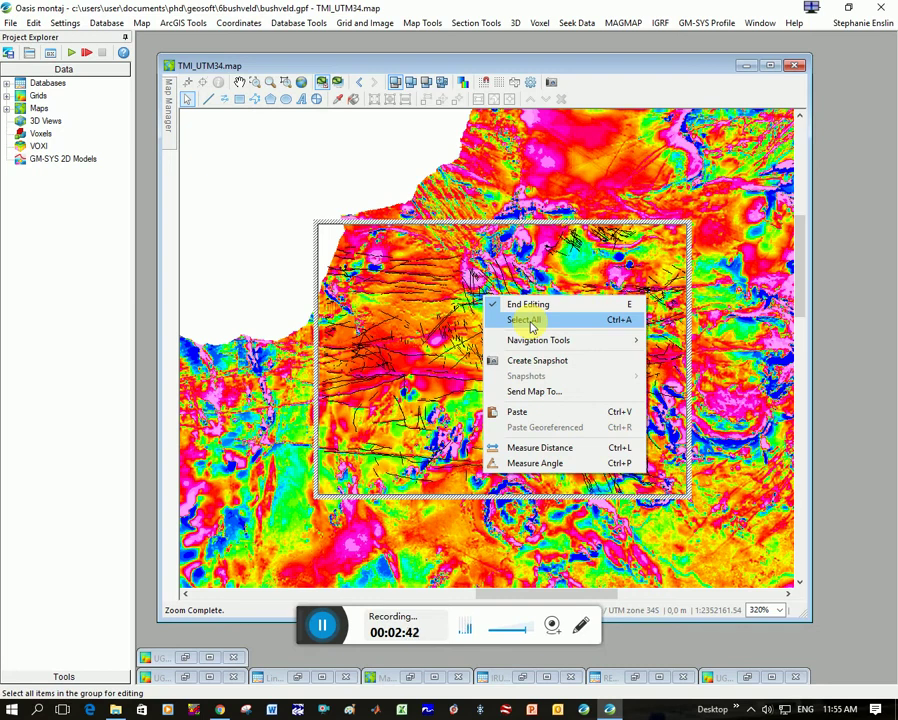
pyautogui.click(527, 320)
pyautogui.rightClick(484, 315)
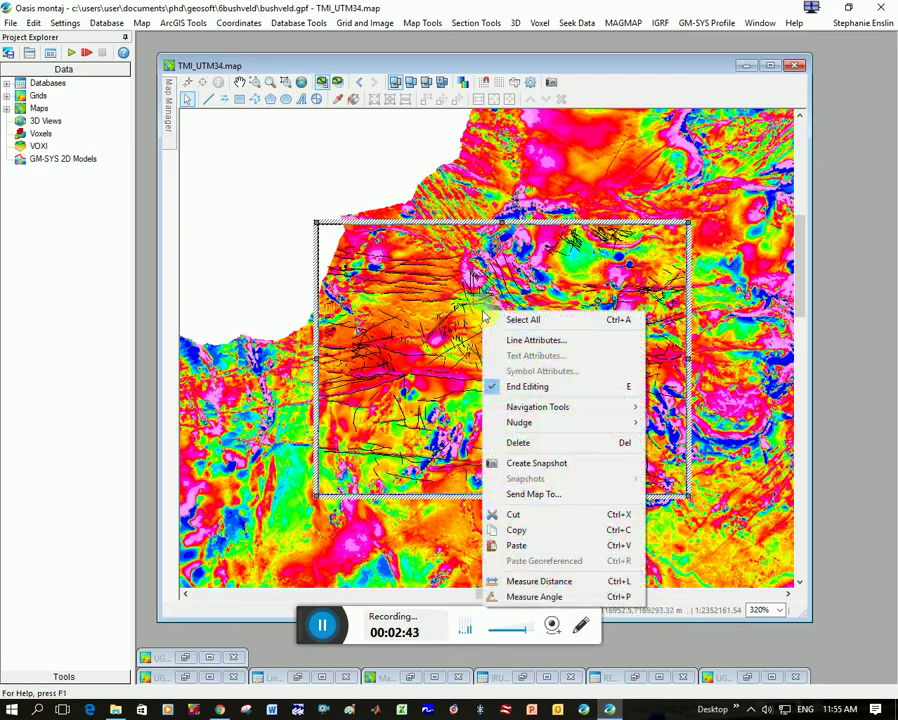
pyautogui.click(521, 344)
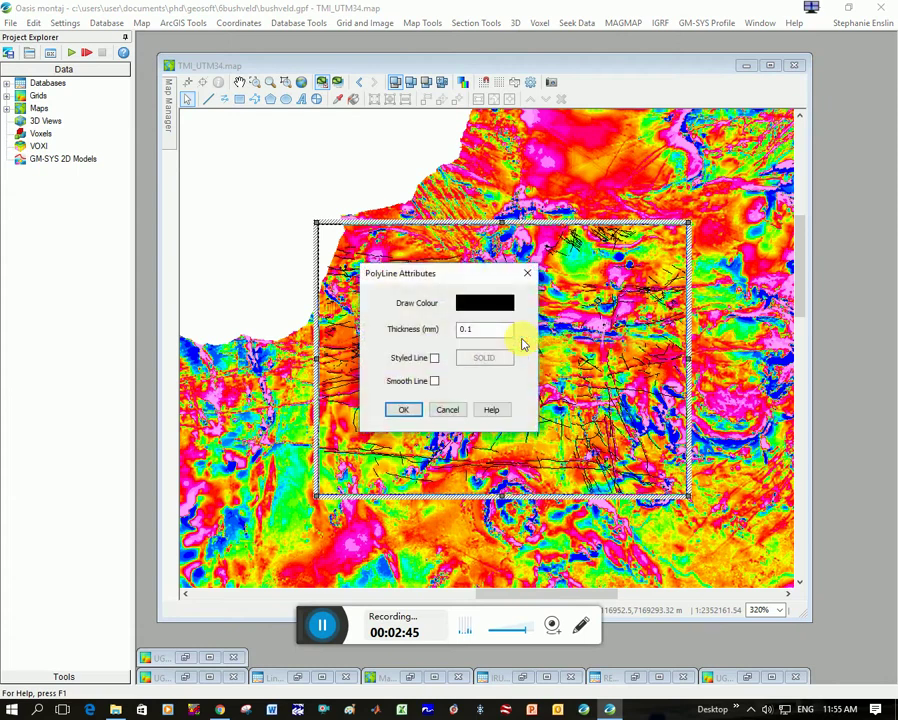
# Step: Keep the lines solid with 0.5 mm thickness, then end editing the group
pyautogui.moveTo(460, 274); pyautogui.dragTo(296, 262)
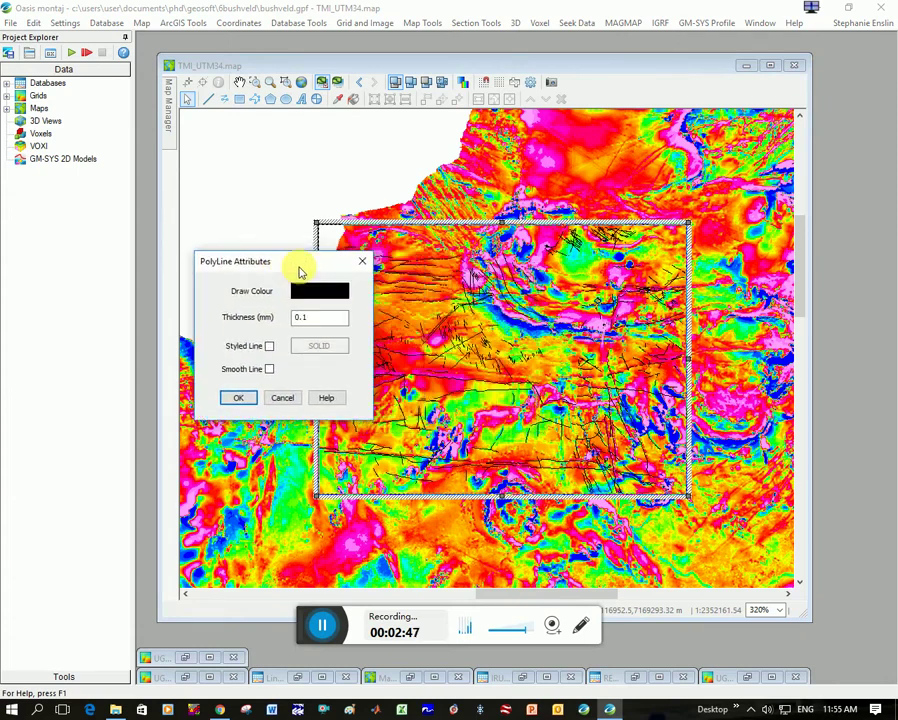
pyautogui.click(269, 346)
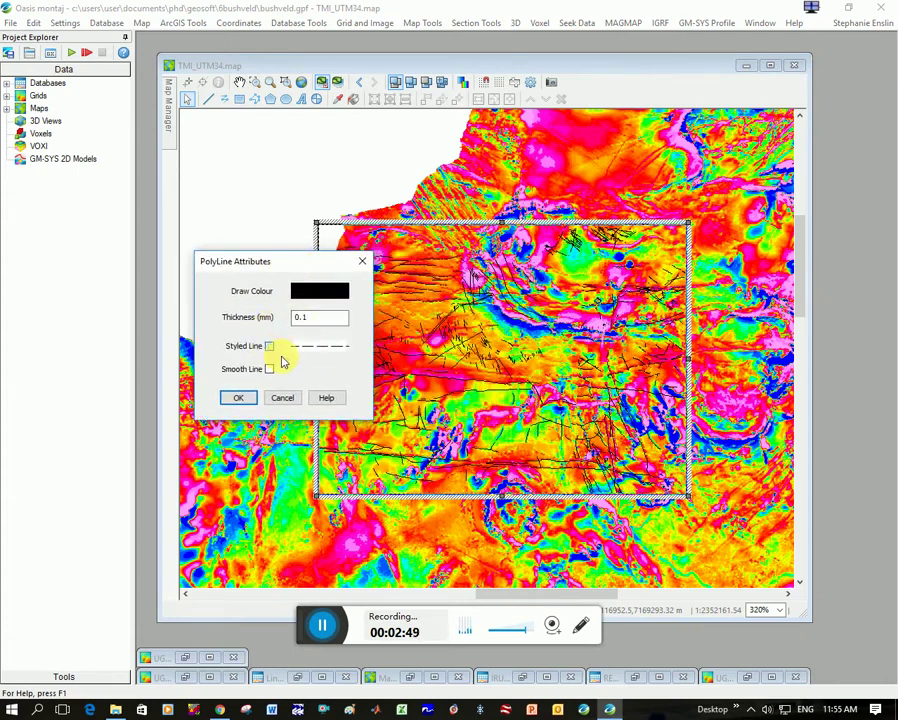
pyautogui.click(319, 347)
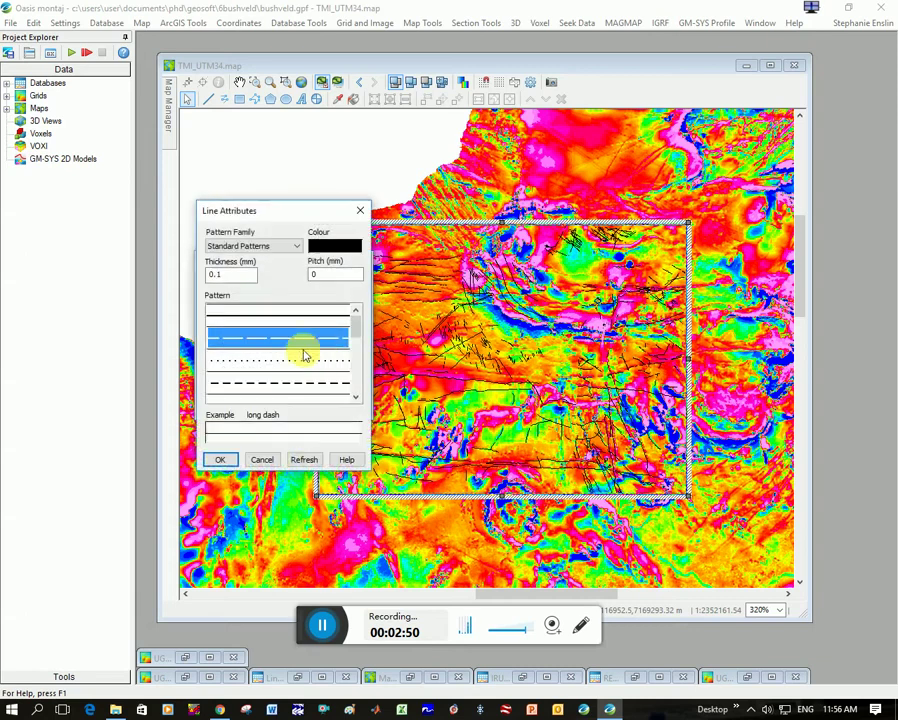
pyautogui.click(262, 459)
pyautogui.click(269, 346)
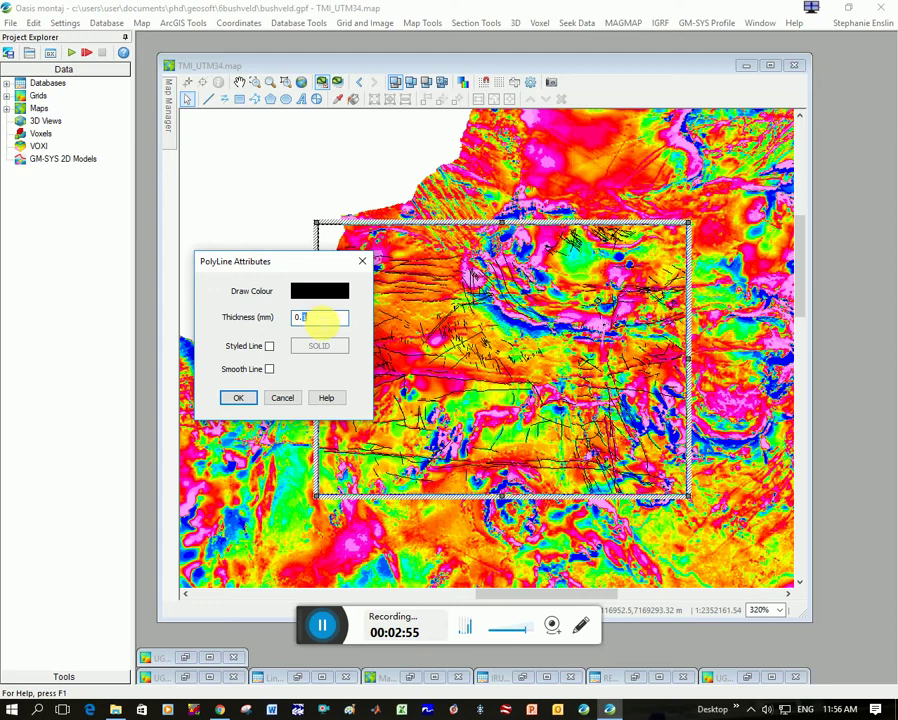
pyautogui.write('5')
pyautogui.click(239, 397)
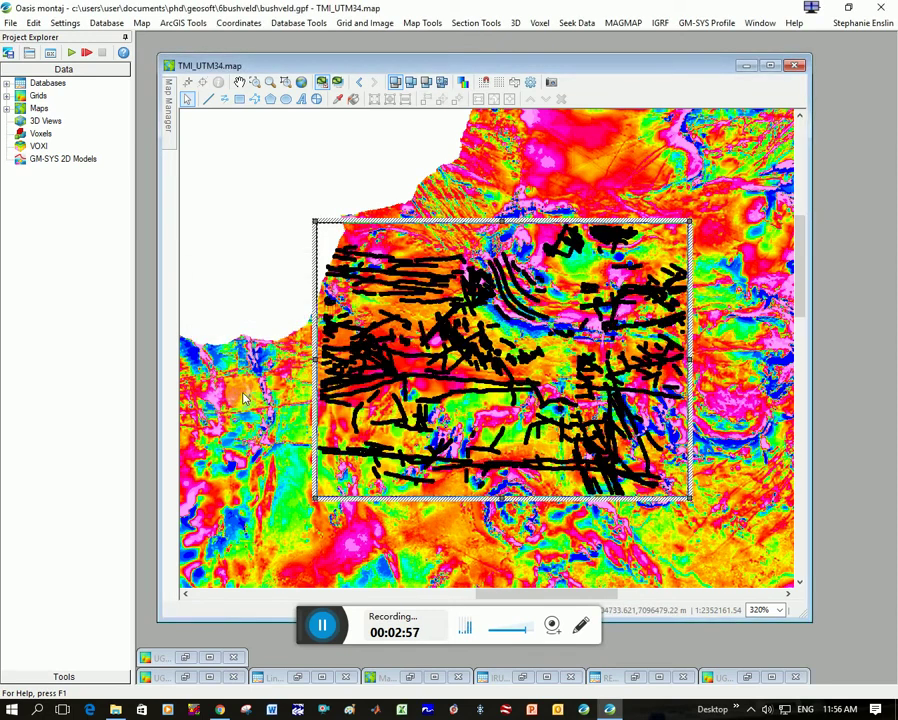
pyautogui.click(192, 258)
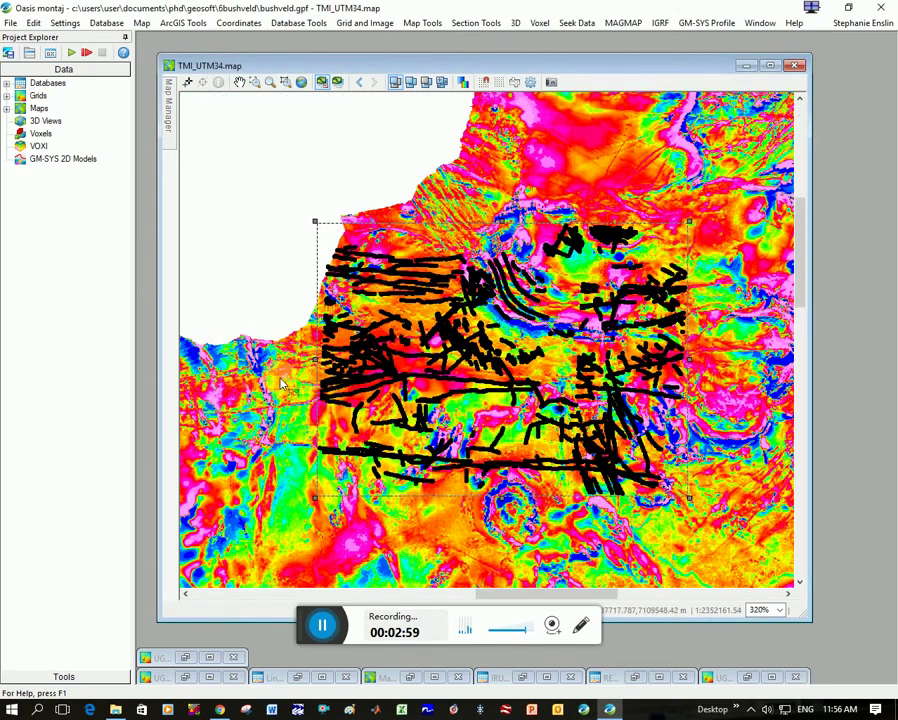